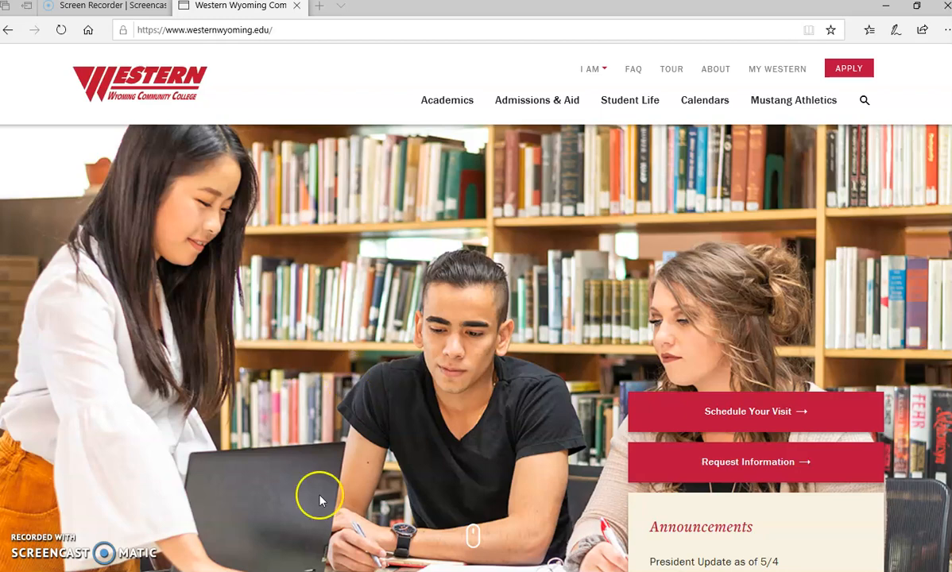
Step: Sign in to My Western with the college email address and account password
left_click(783, 73)
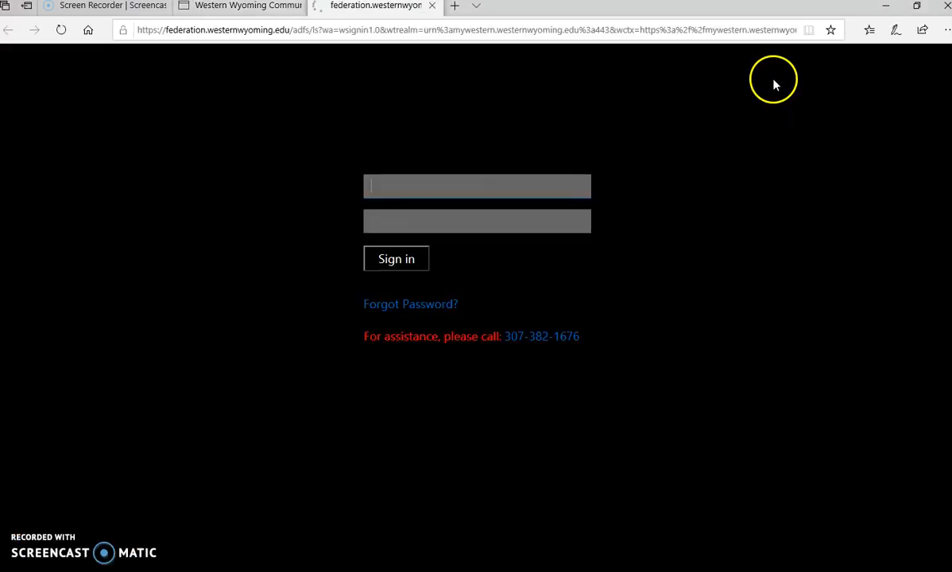
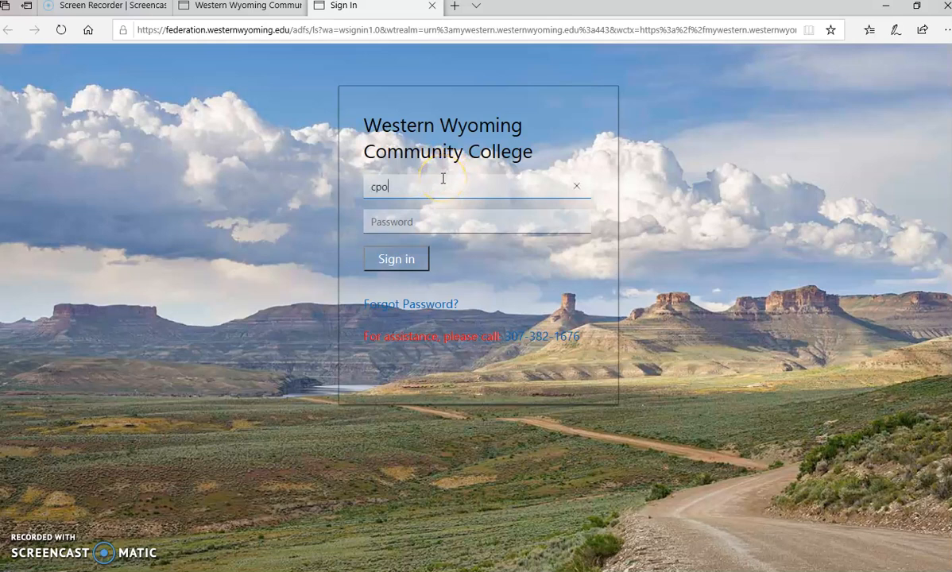
key("Tab")
type("************")
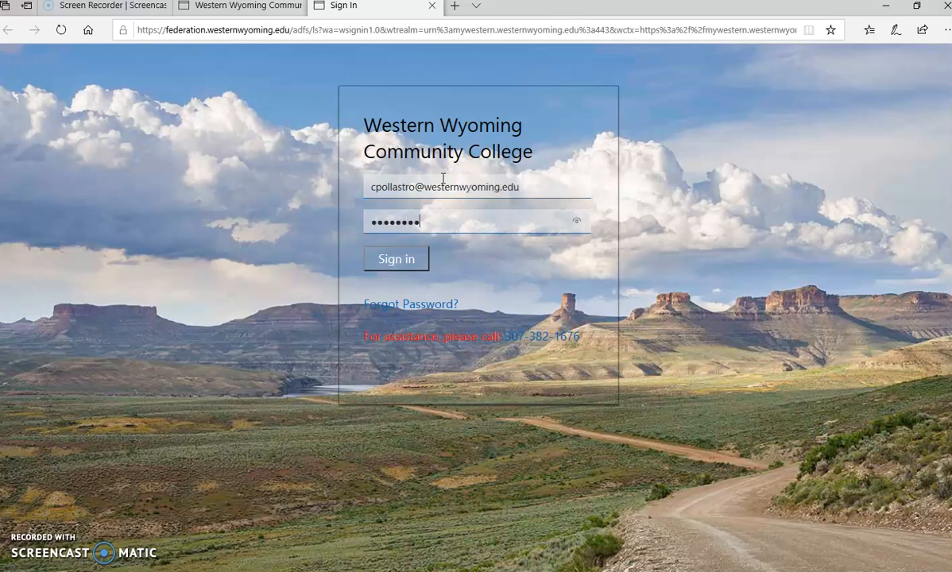
key("Return")
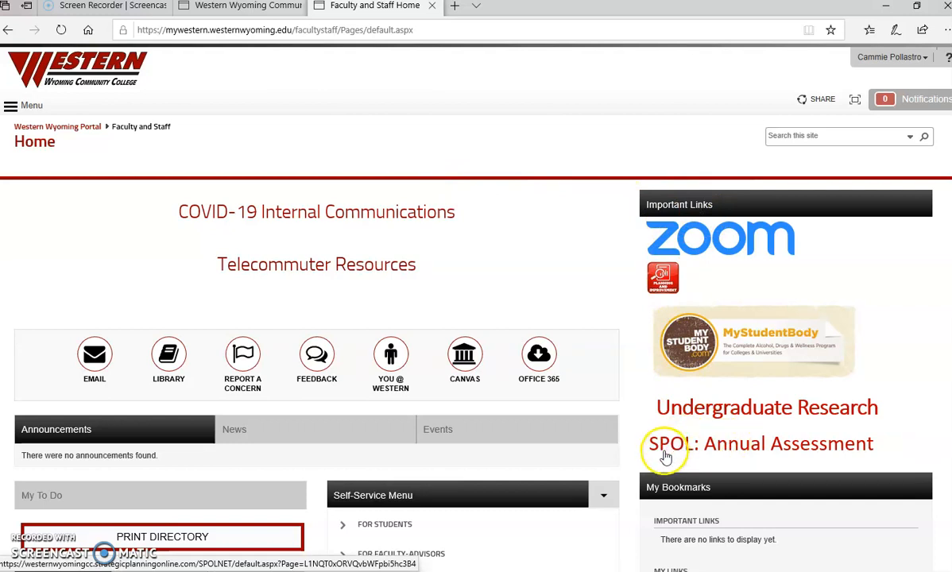
Step: Follow the 'SPOL: Annual Assessment' link under Important Links to reach the SPOL login
left_click(693, 454)
left_click(699, 457)
left_click(753, 453)
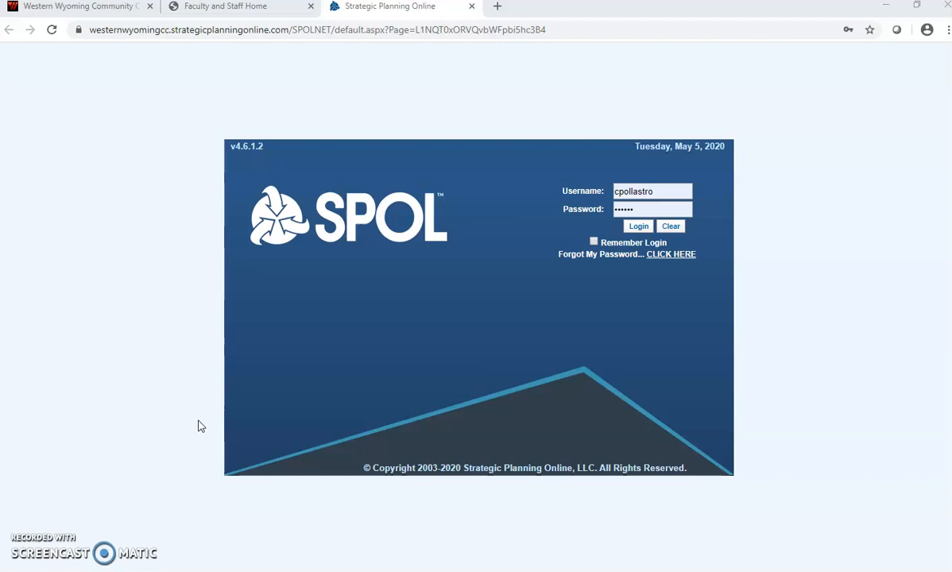
Step: Log in to SPOL with the pre-filled credentials
left_click(639, 229)
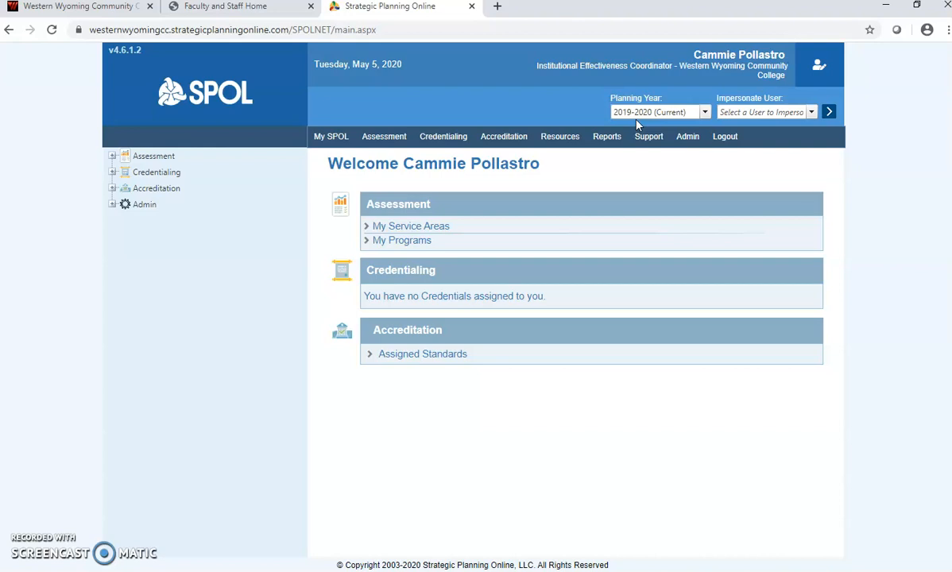
Step: Go to Assessment > Programs and select the Business program in the 27-program list
left_click(383, 142)
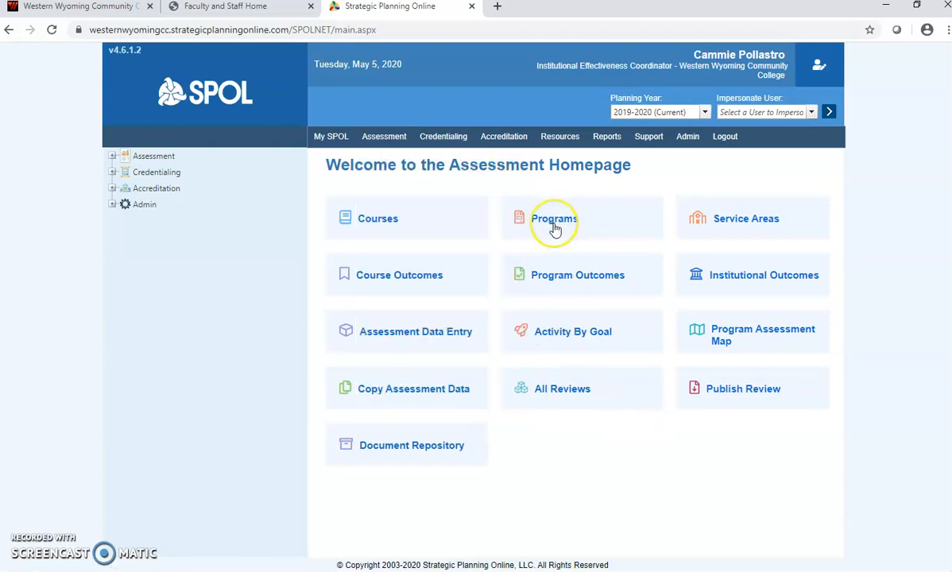
left_click(554, 229)
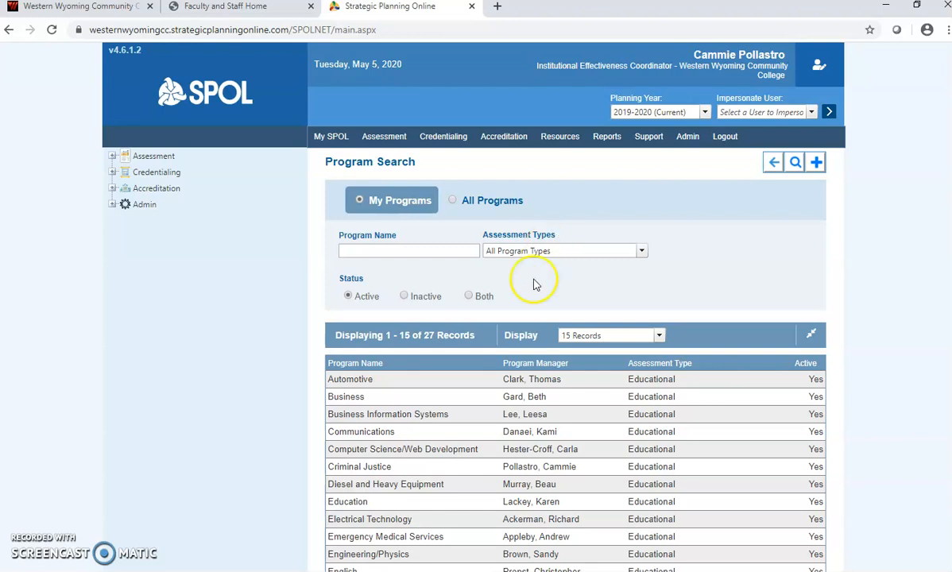
left_click(349, 400)
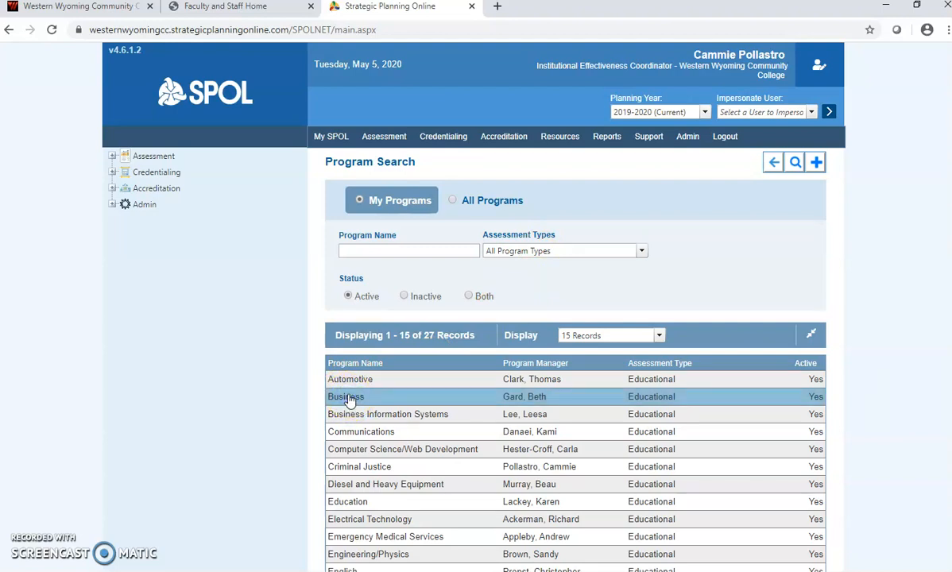
Step: Open the Business program's details page and scroll to its outcome types
double_click(349, 400)
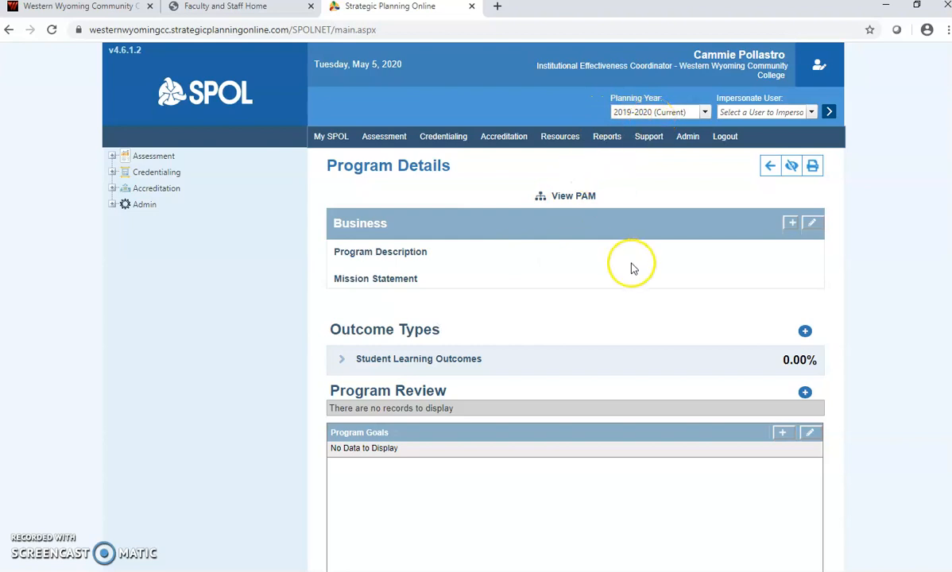
scroll(632, 267, "down", 3)
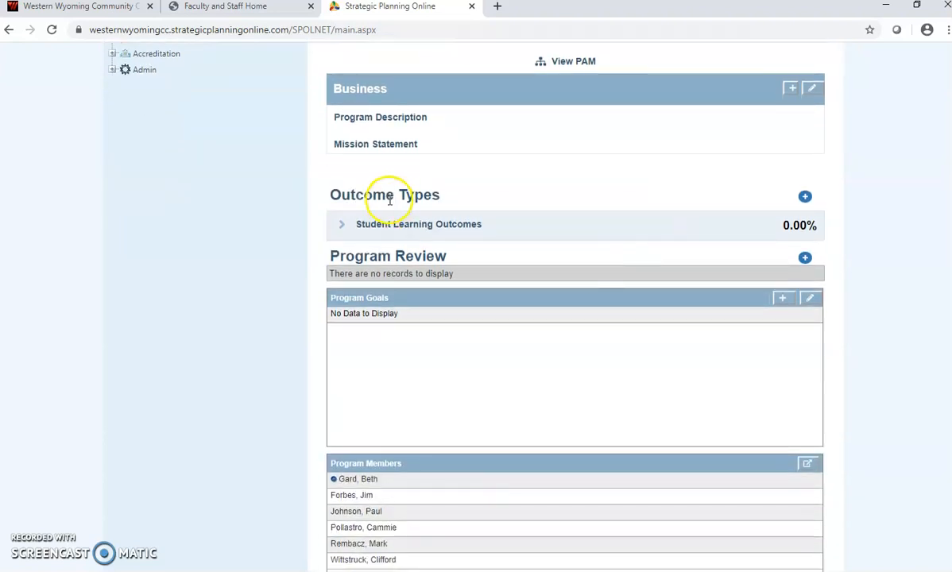
Step: Expand Student Learning Outcomes to list SLO 1–4 in Planning Stage against the 70.83% target
left_click(346, 227)
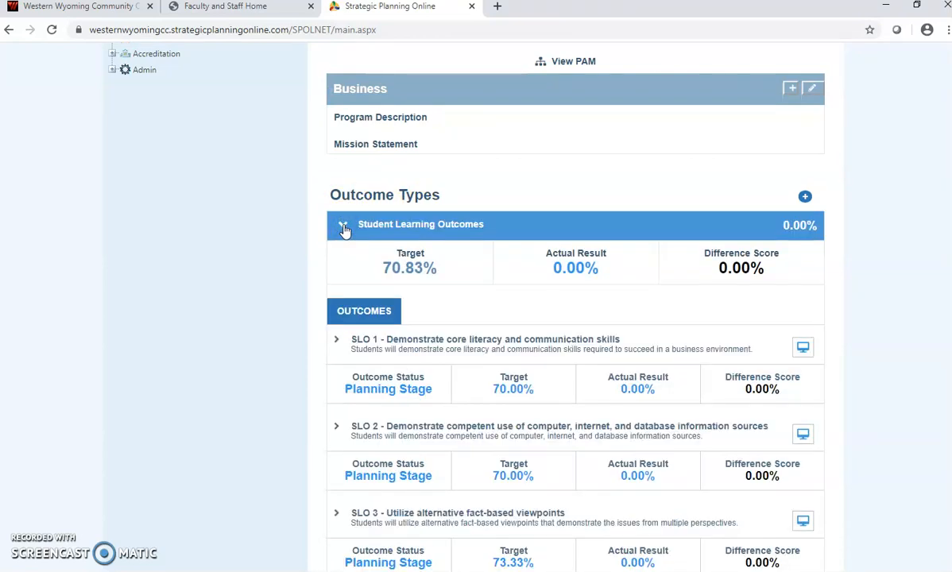
scroll(345, 229, "down", 3)
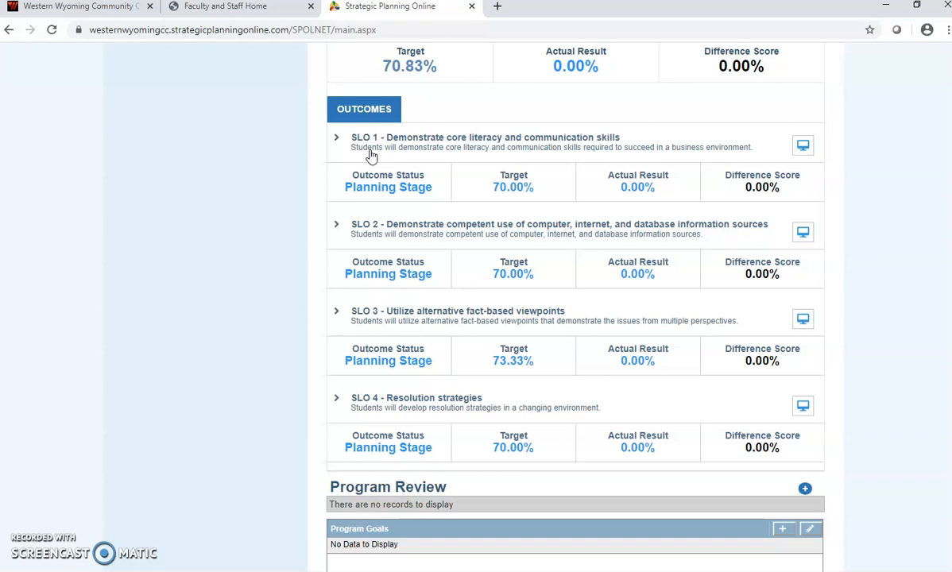
scroll(370, 157, "up", 3)
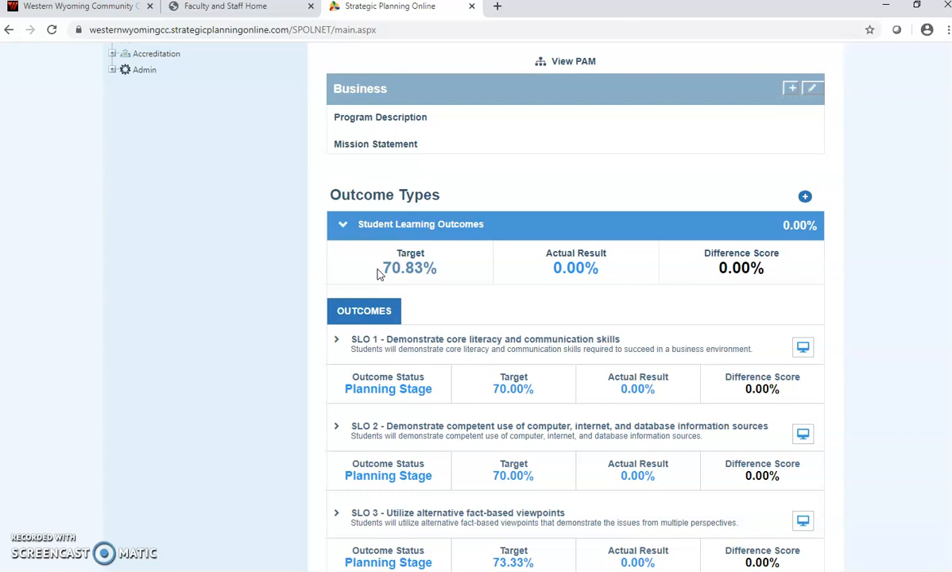
left_click(340, 225)
left_click(340, 229)
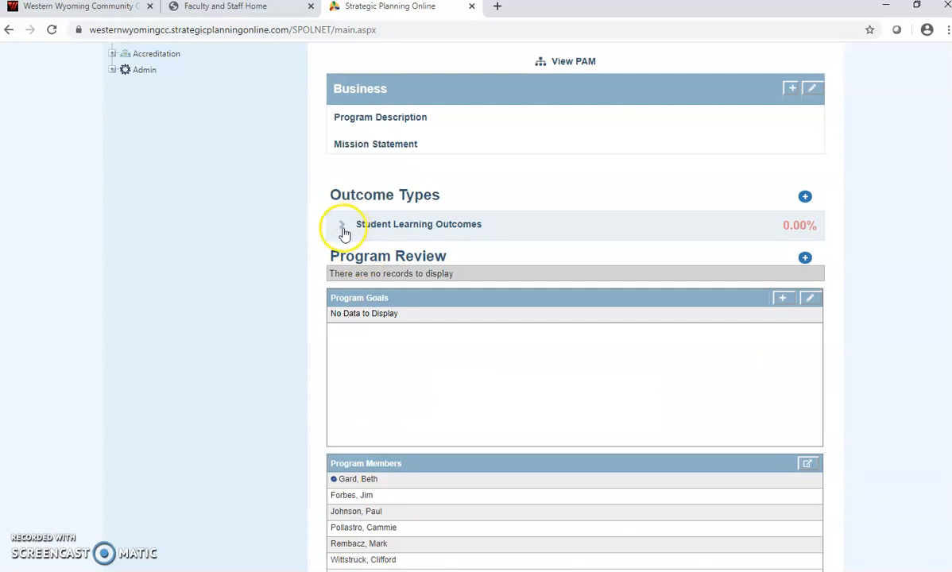
left_click(346, 230)
left_click(361, 253)
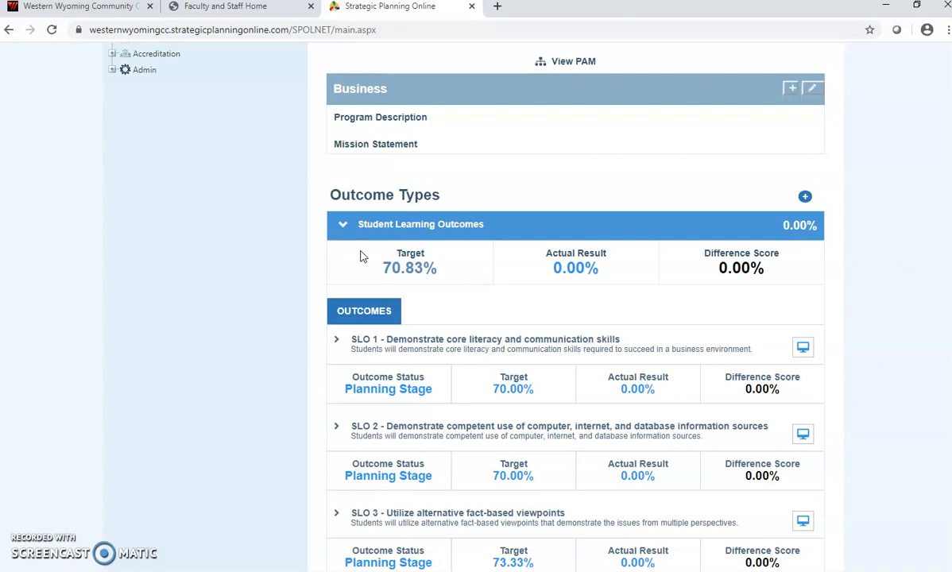
scroll(400, 291, "down", 1)
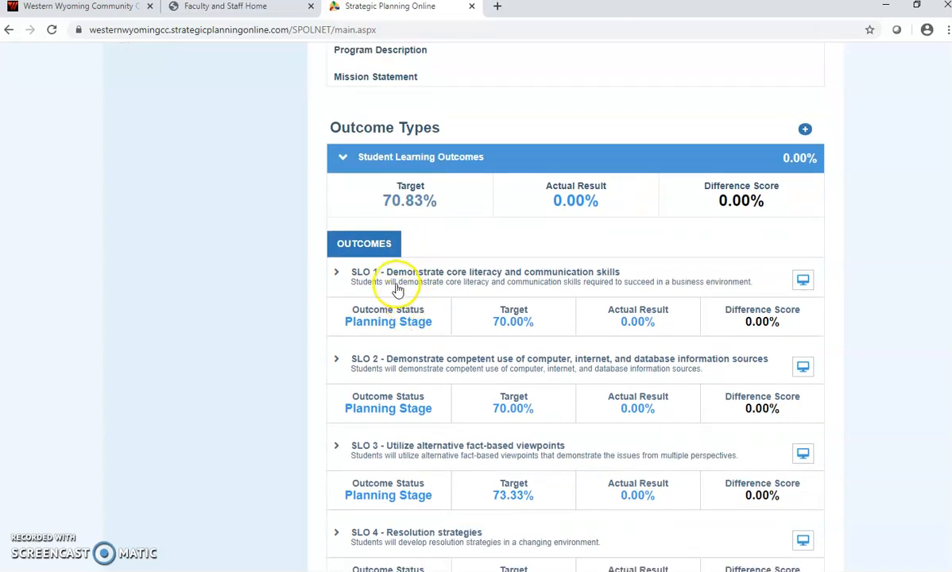
Step: Expand SLO 1 to reveal its ACCT 2020 Financial Analysis Report and MGT 2100 Final Project measures
left_click(335, 274)
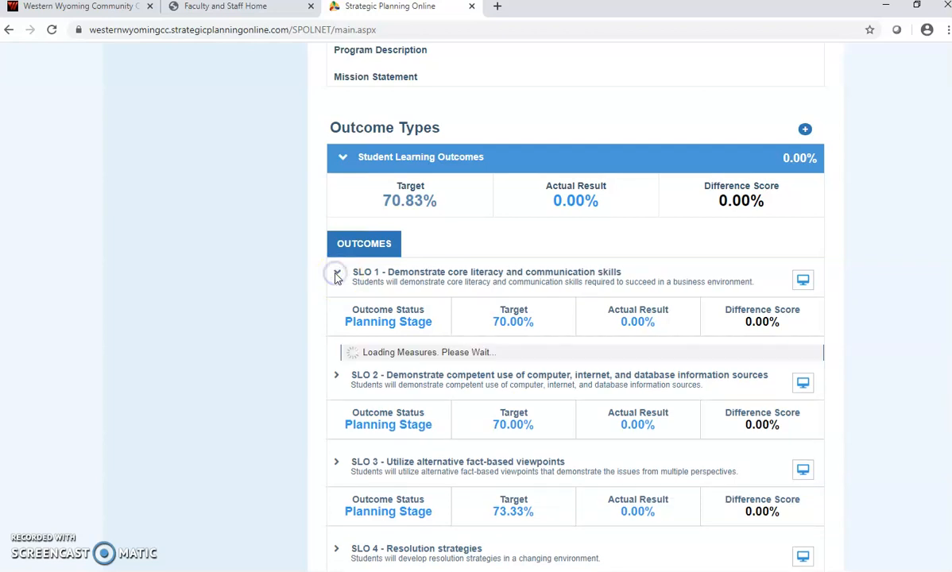
scroll(414, 391, "down", 1)
scroll(414, 391, "down", 1)
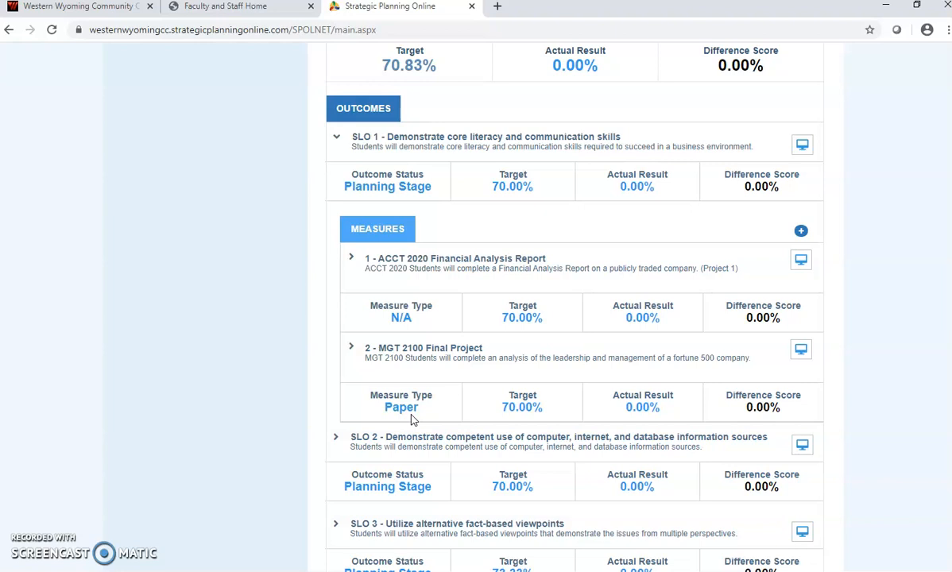
scroll(355, 254, "up", 1)
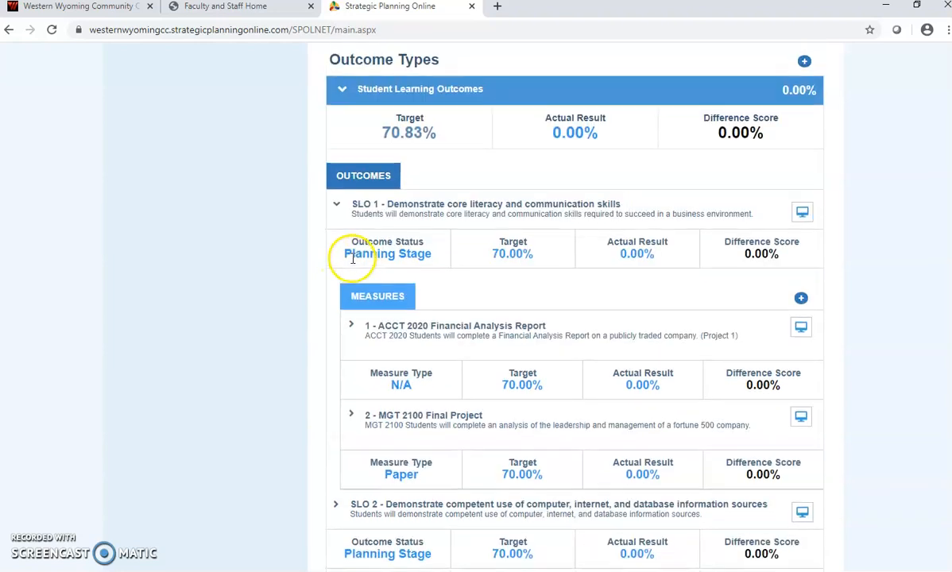
left_click(352, 326)
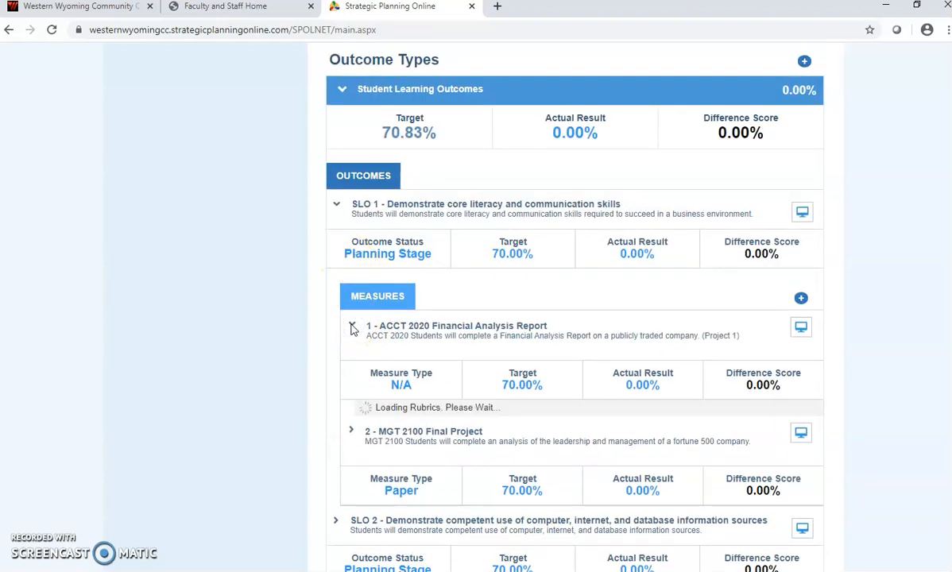
scroll(352, 327, "down", 3)
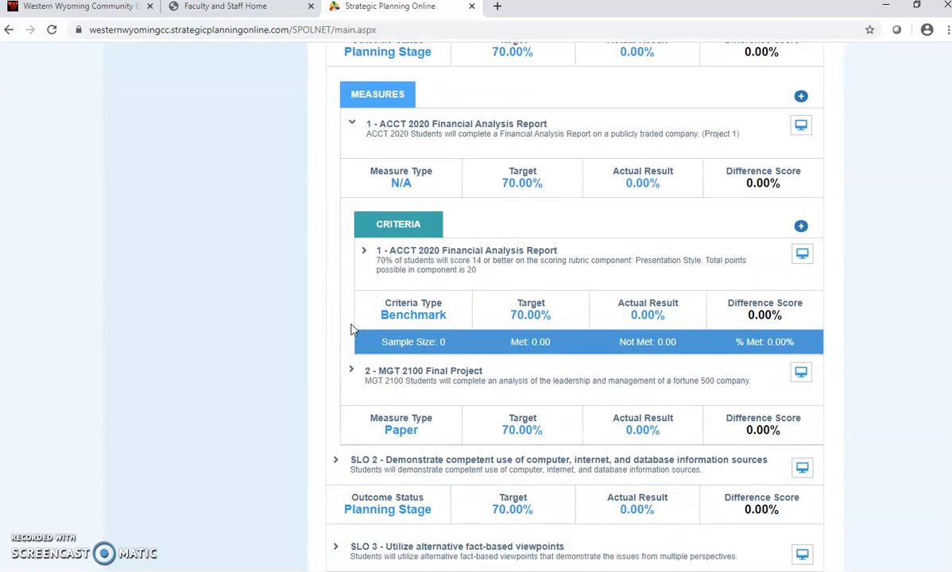
scroll(353, 330, "up", 2)
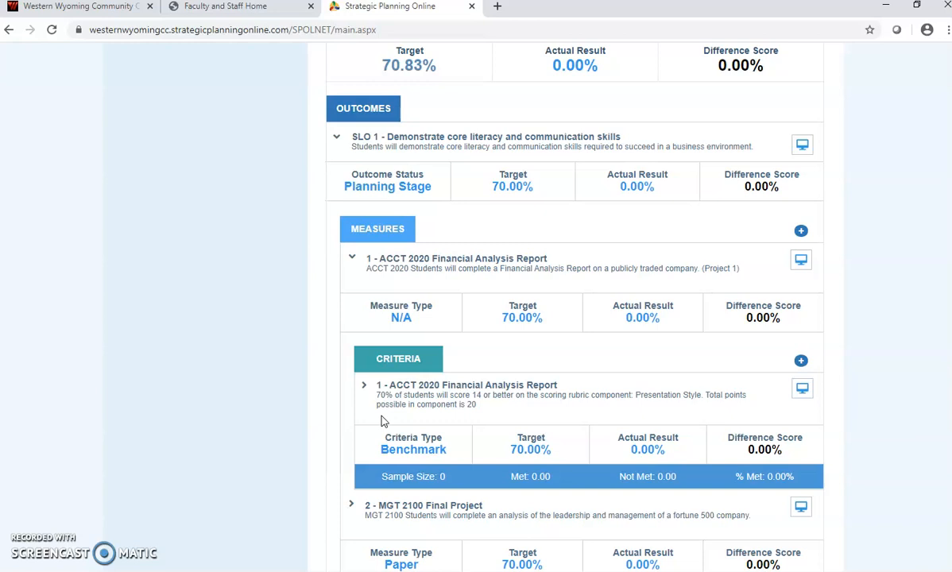
left_click(363, 389)
left_click(363, 389)
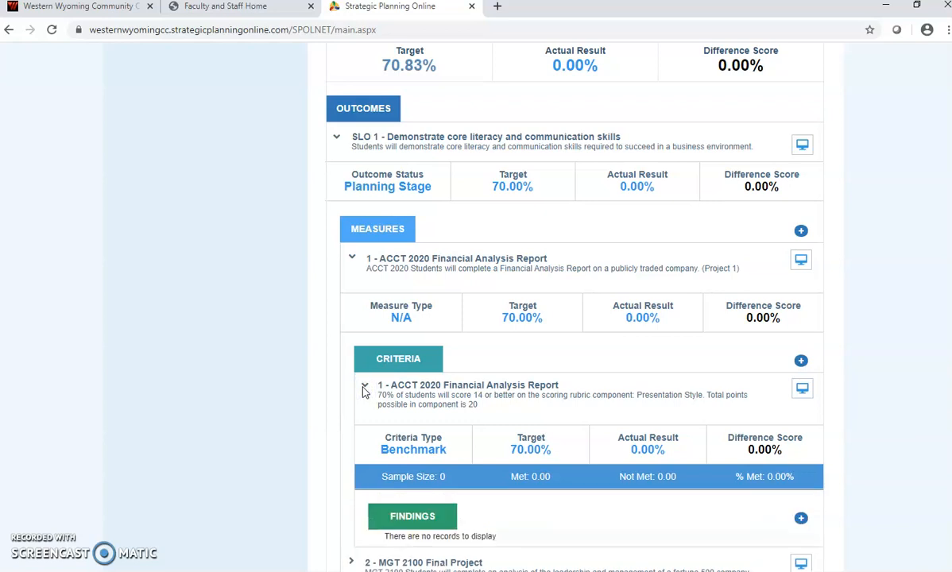
scroll(363, 391, "down", 2)
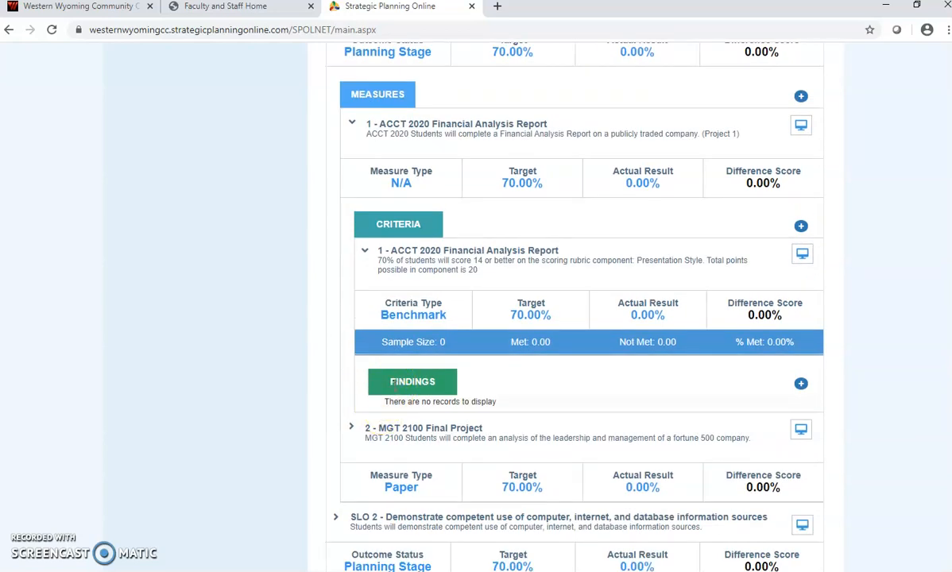
scroll(395, 385, "up", 2)
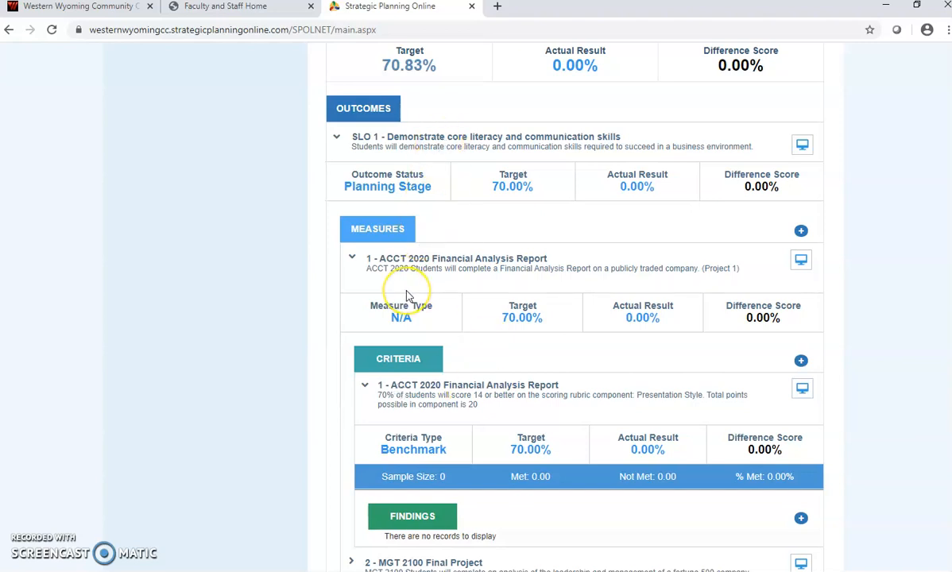
scroll(430, 414, "down", 2)
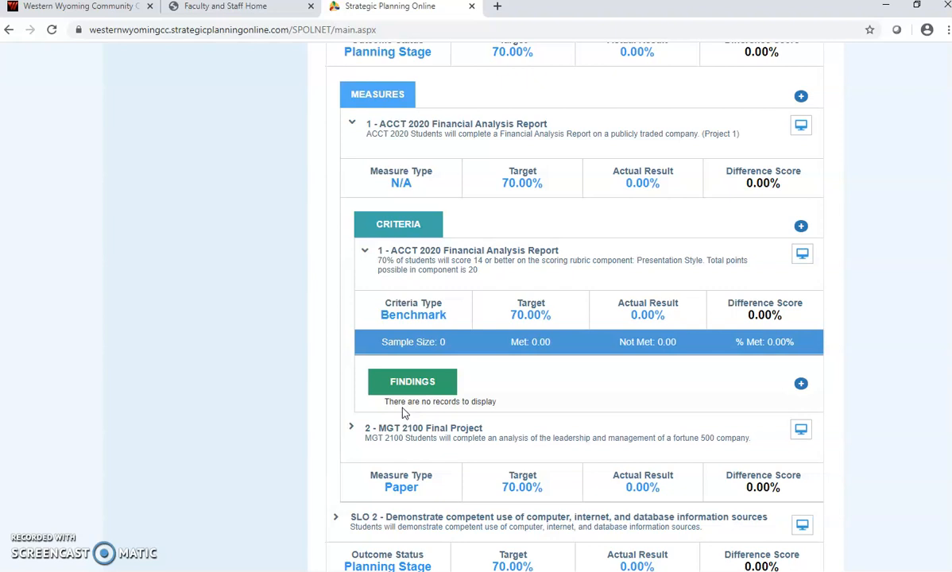
Step: Add a new finding under the ACCT 2020 Financial Analysis Report and check its planning terms
left_click(800, 387)
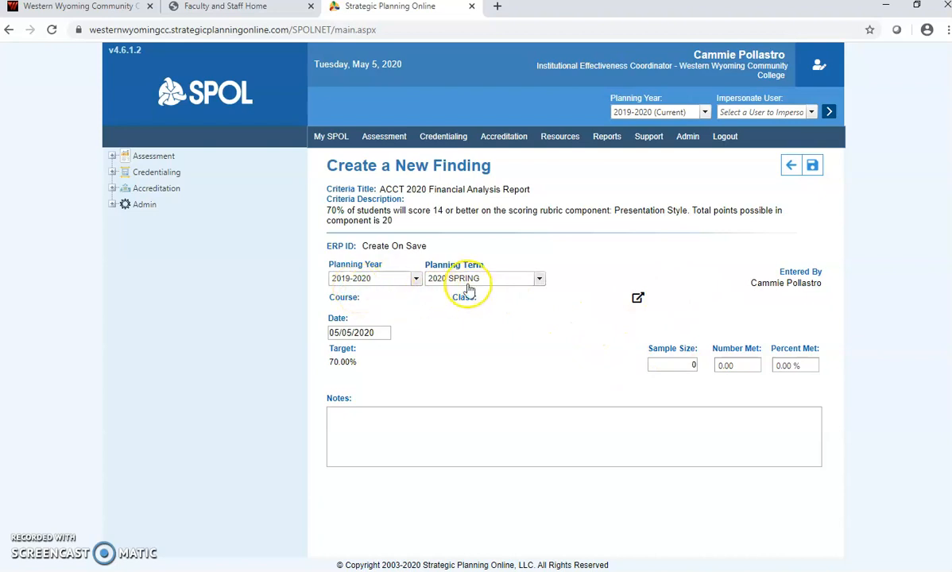
left_click(540, 279)
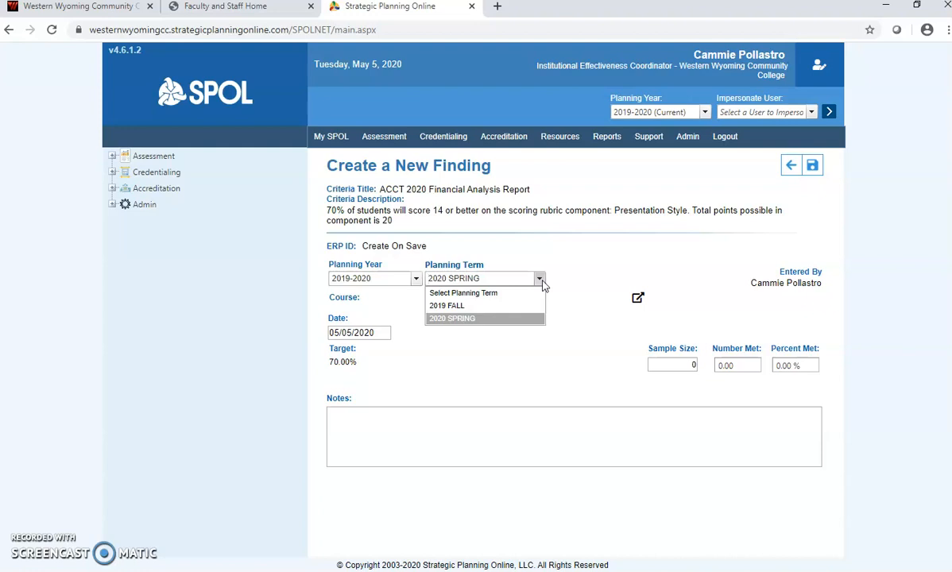
Step: Keep 2020 SPRING and attach Principles of Accounting II section 9785 (MWF) as the class
left_click(591, 296)
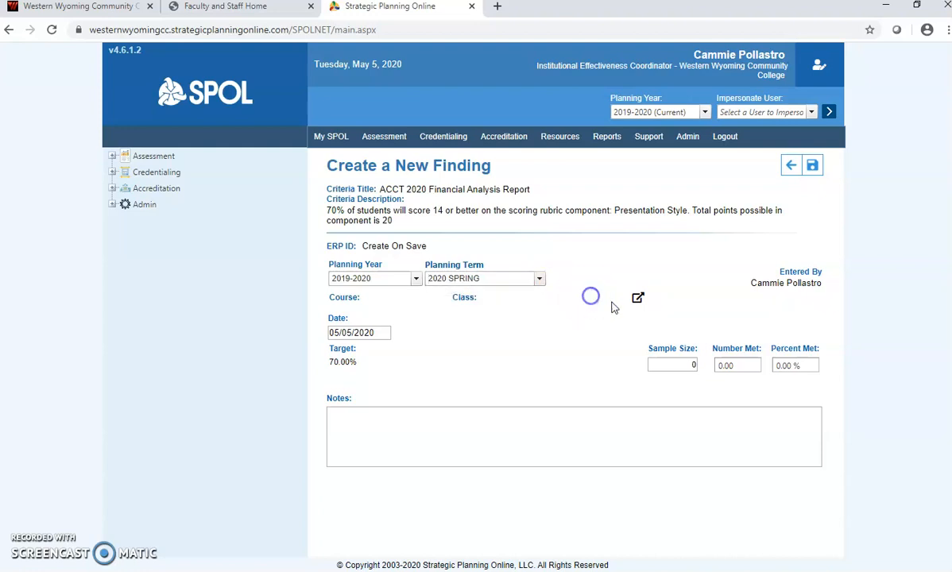
left_click(637, 299)
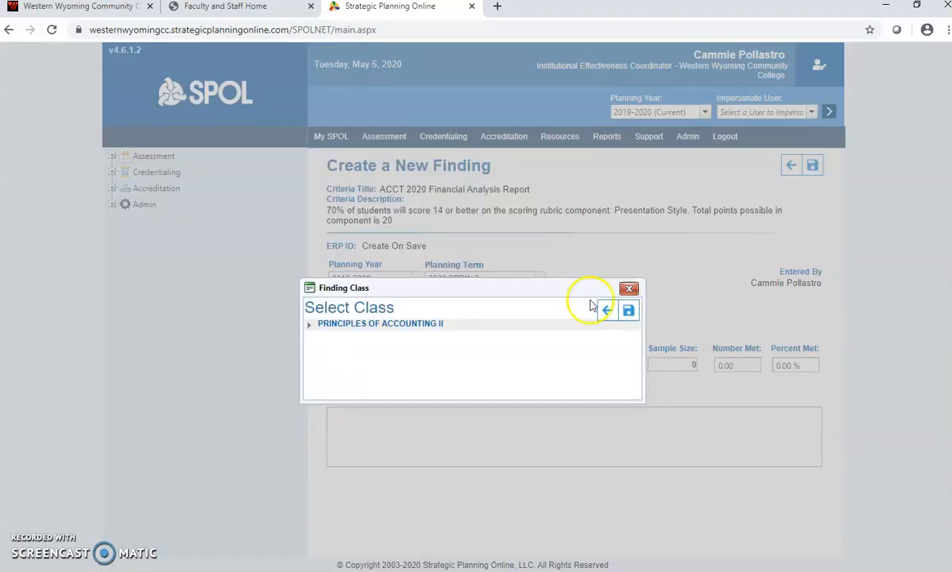
double_click(404, 324)
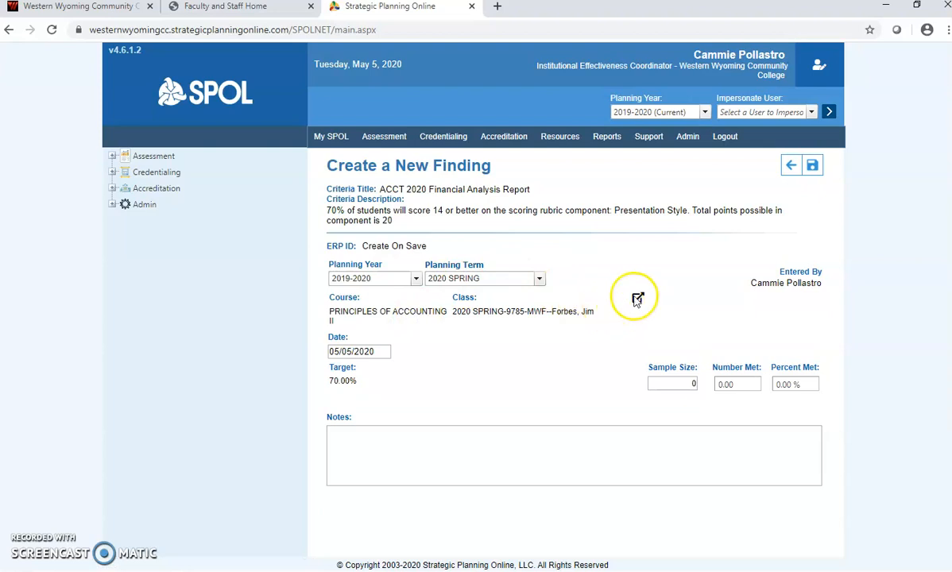
left_click(636, 298)
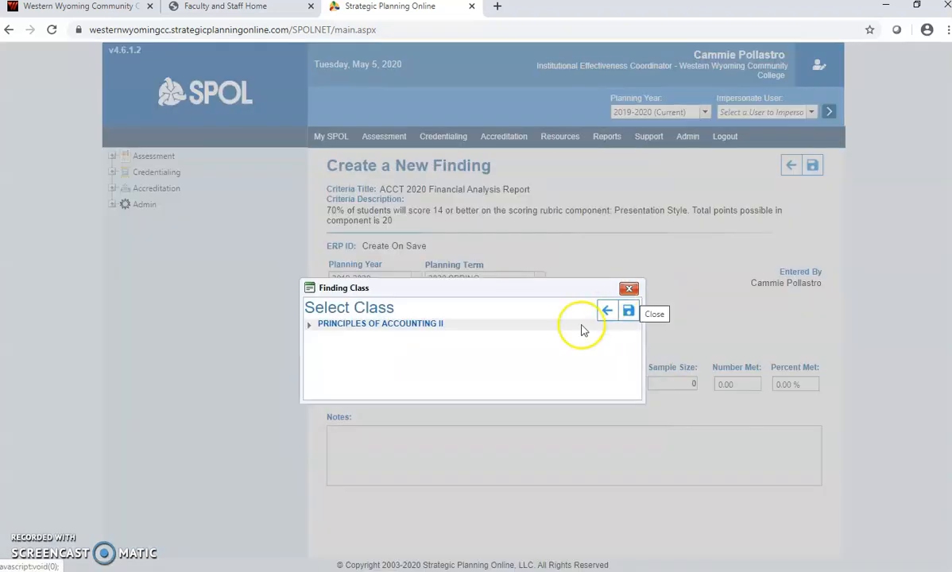
left_click(309, 326)
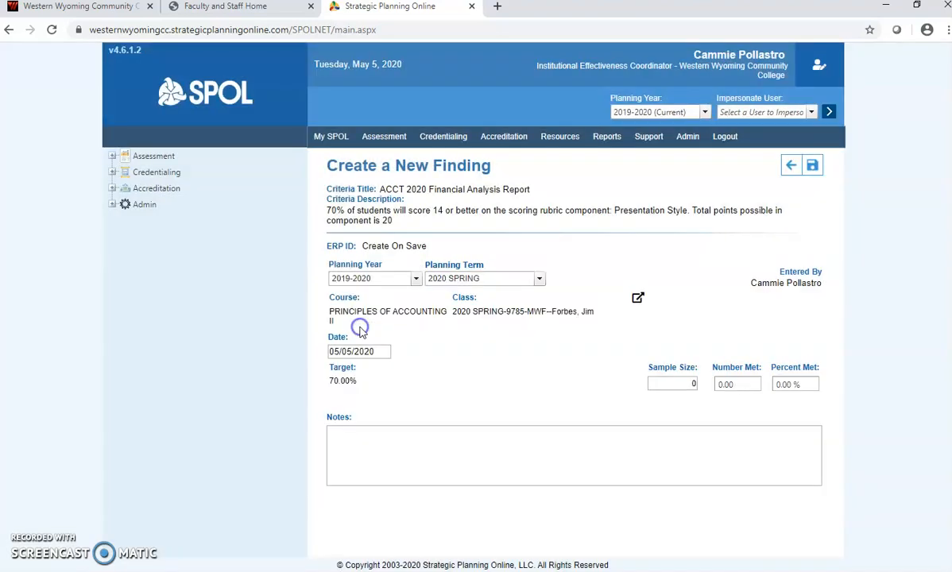
left_click(356, 324)
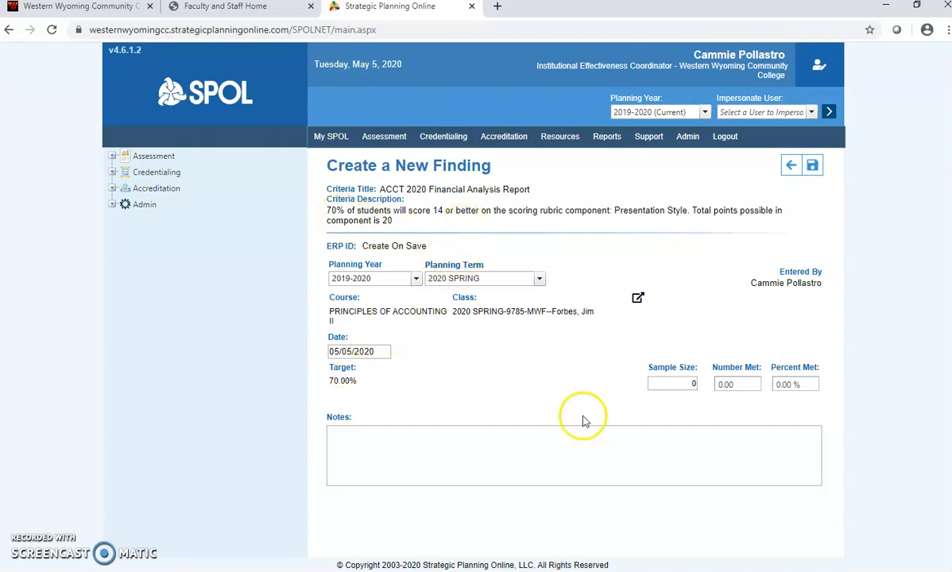
Step: Enter sample size 100 and number met 40 for 40.00% met, then start a note
left_click(681, 382)
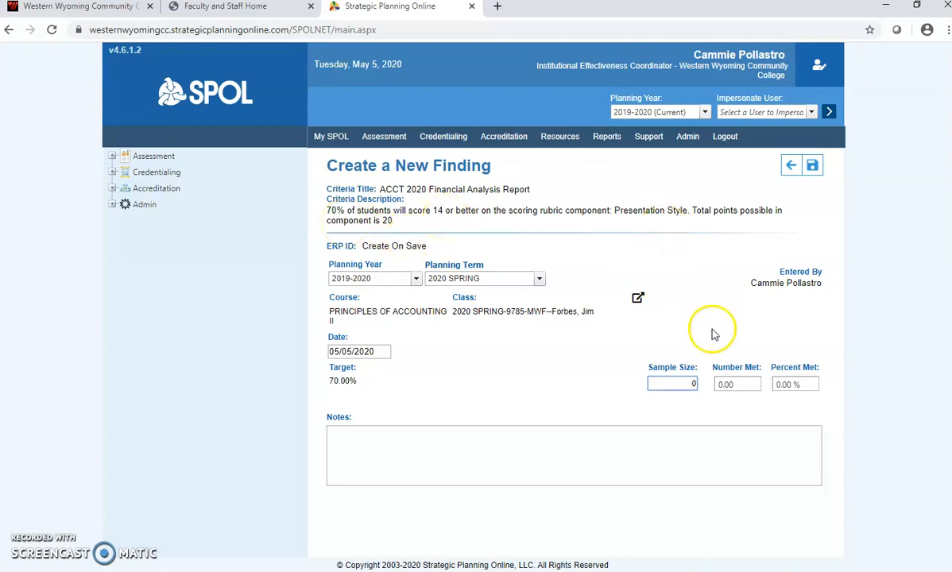
left_click_drag(686, 384, 714, 389)
type("100")
left_click(747, 381)
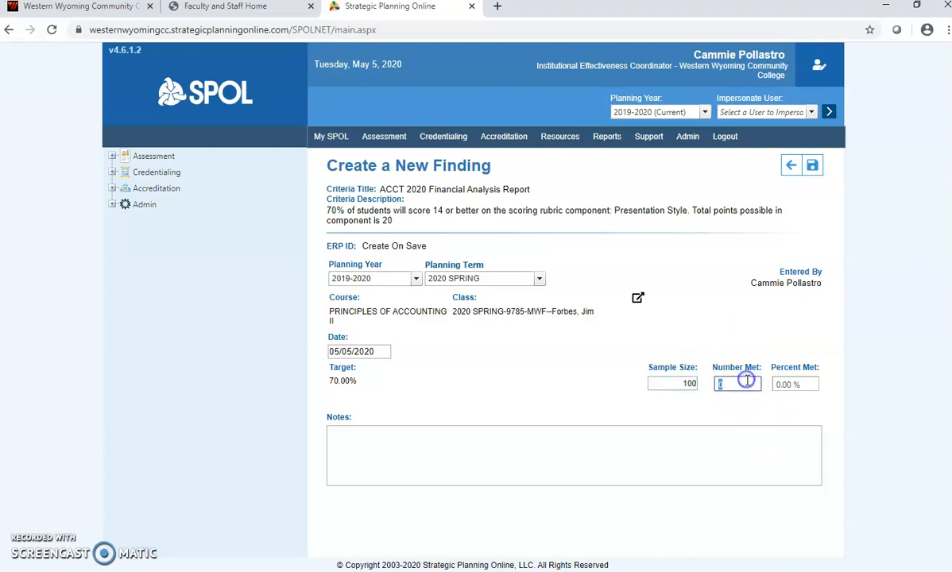
type("40")
key("Tab")
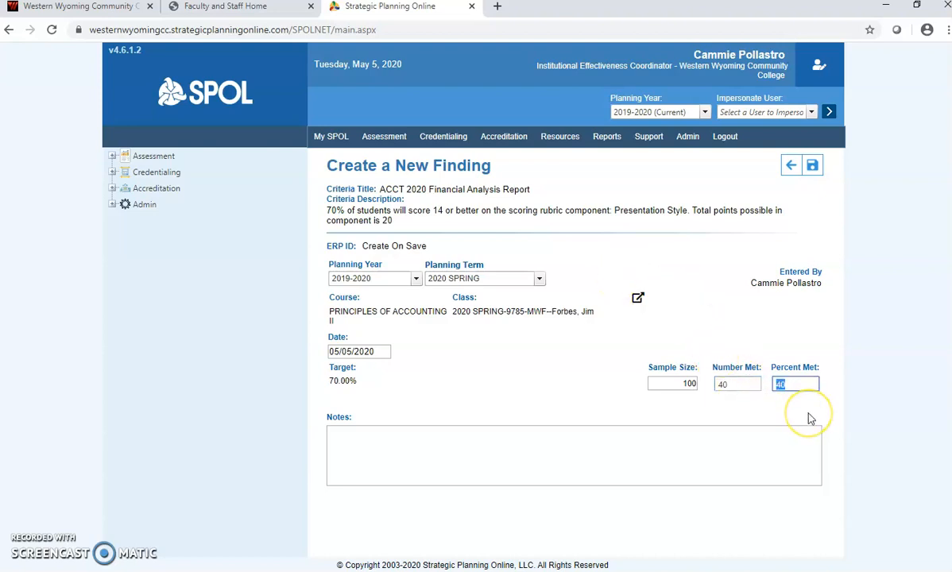
left_click(353, 445)
type("d")
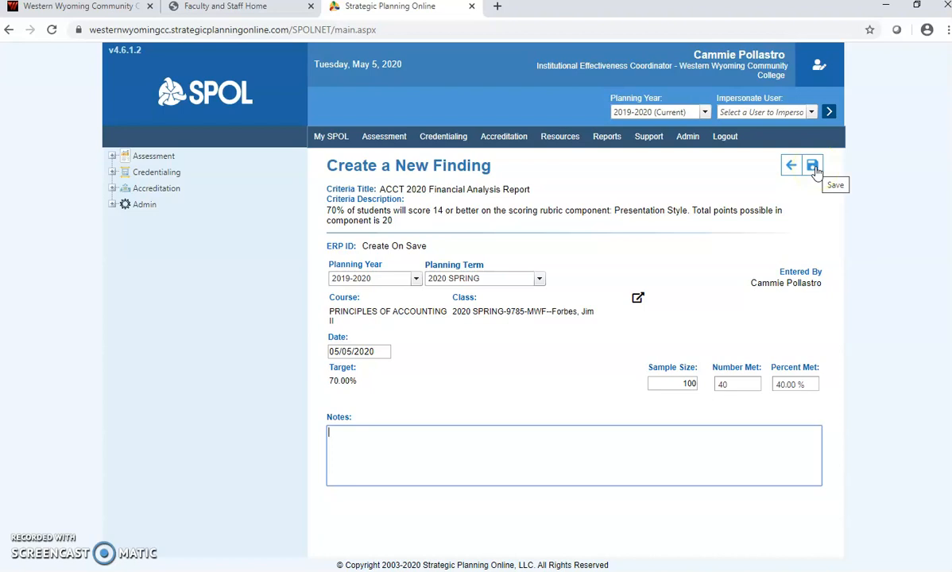
Step: Save the finding and expand Student Learning Outcomes on the Business Program Details page
left_click(790, 167)
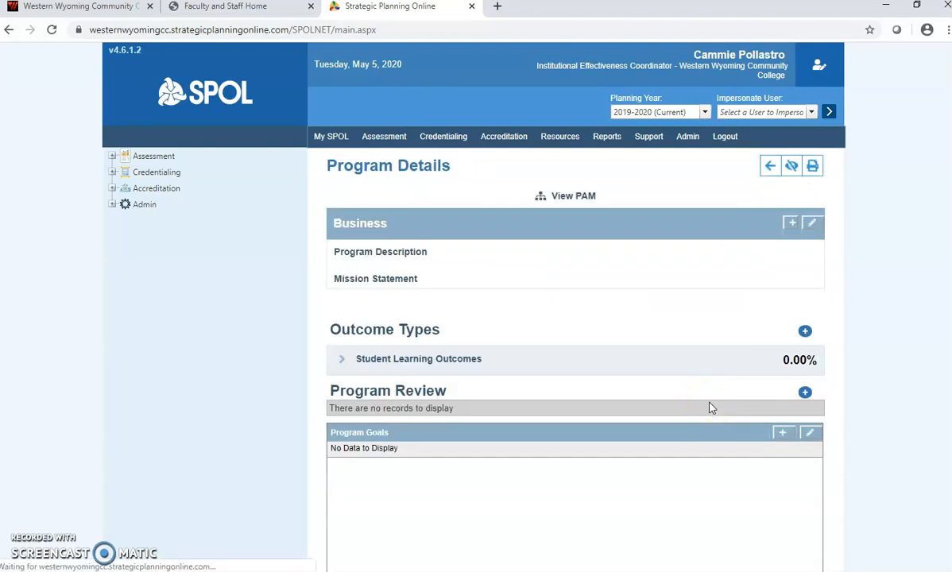
scroll(712, 408, "down", 1)
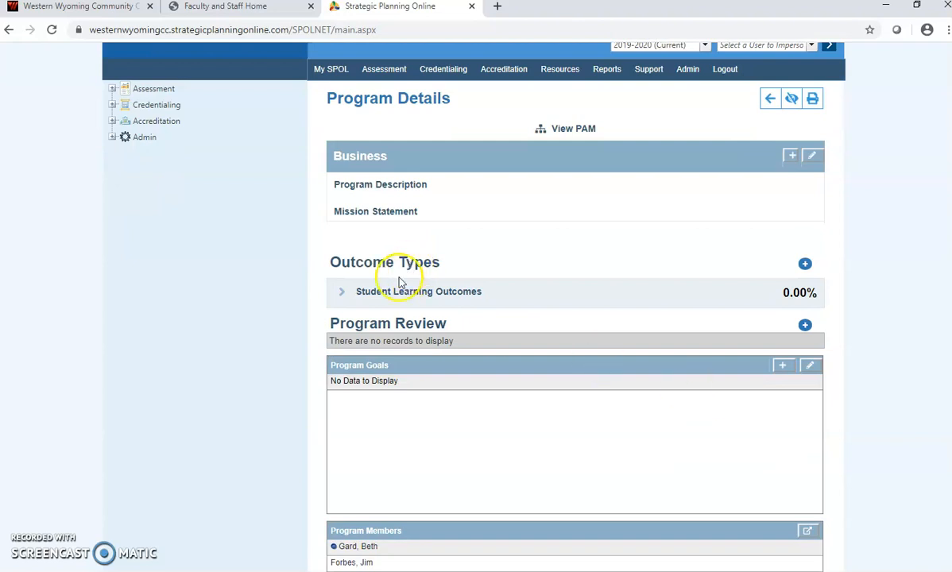
left_click(341, 299)
scroll(469, 406, "down", 3)
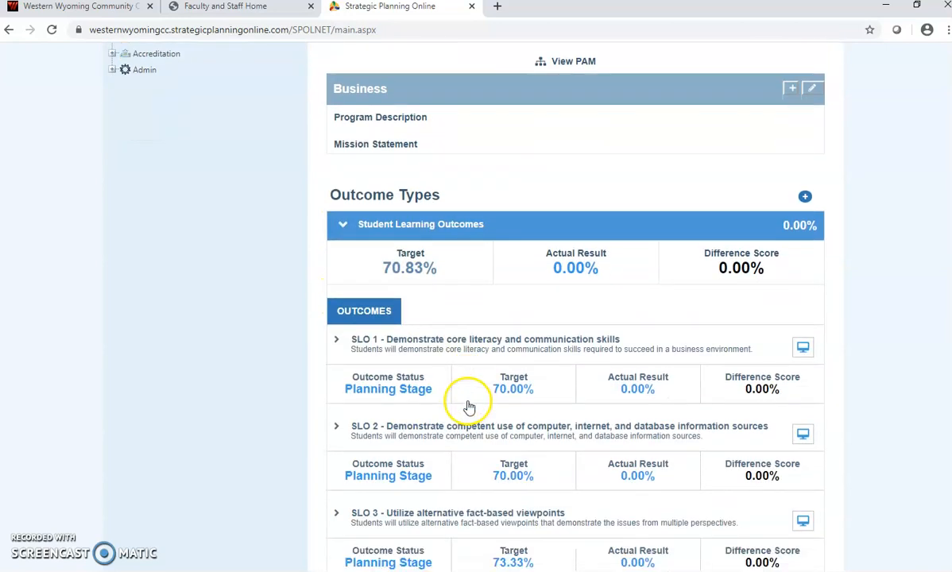
Step: Open SLO 1's MGT 2100 Final Project criterion and confirm it still shows no findings
left_click(334, 205)
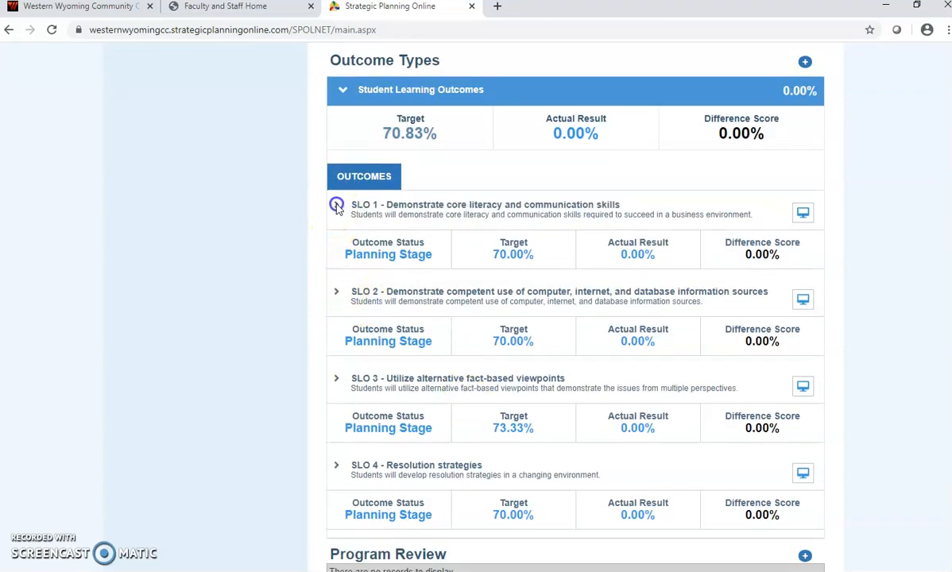
scroll(441, 312, "down", 1)
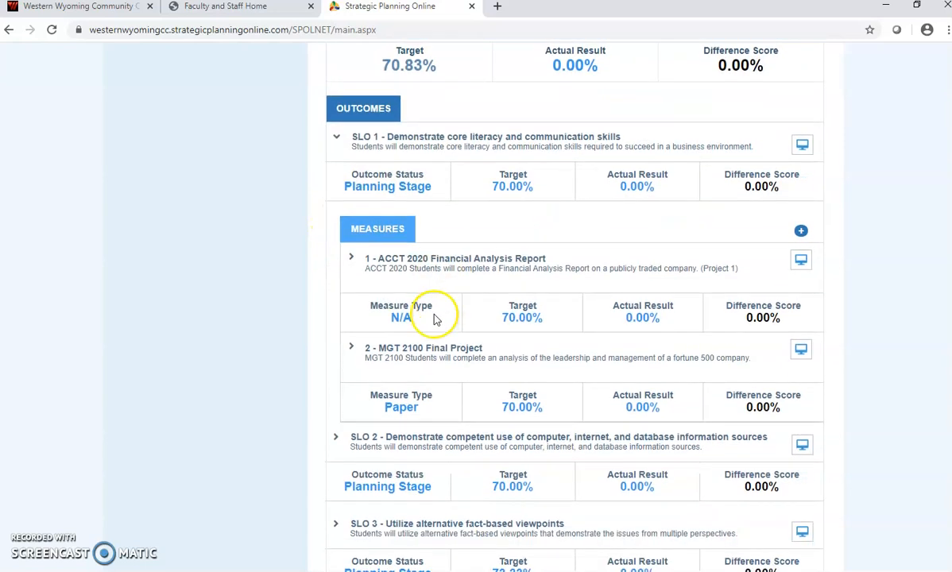
left_click(352, 349)
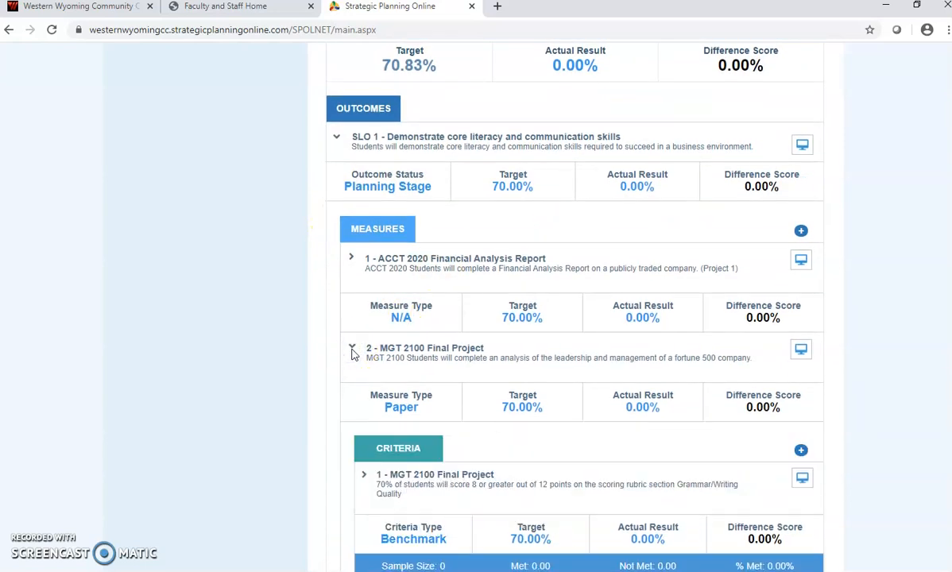
scroll(352, 352, "down", 3)
left_click(365, 277)
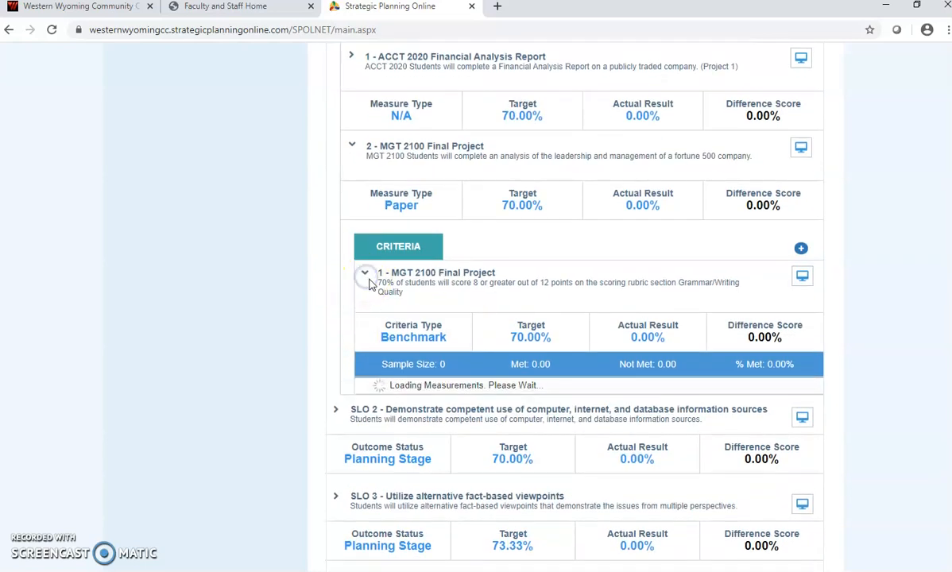
scroll(477, 317, "down", 1)
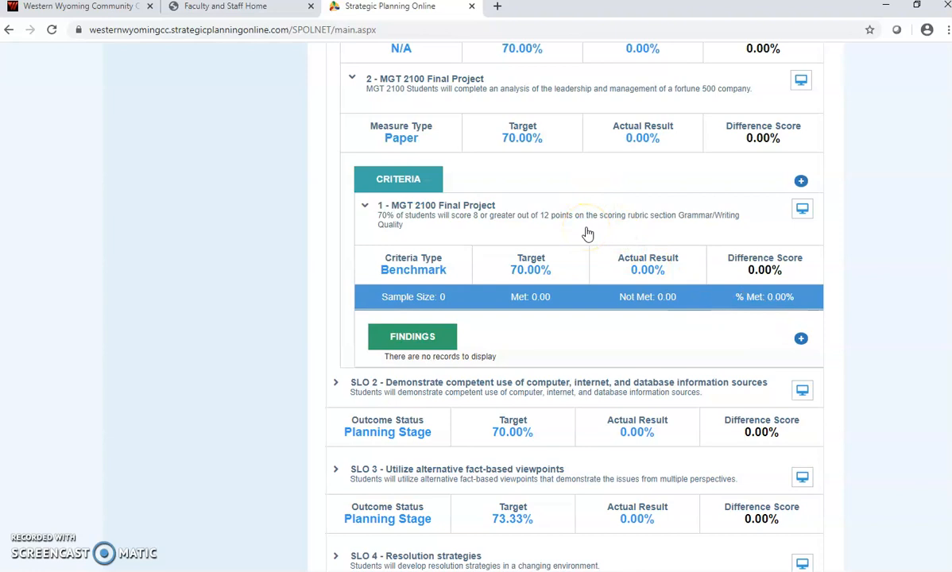
scroll(587, 231, "up", 2)
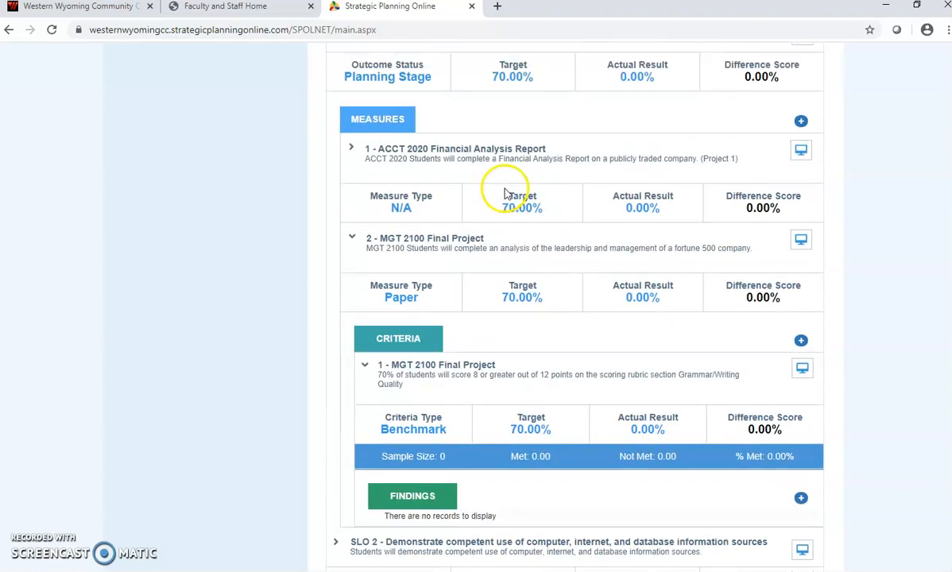
scroll(487, 170, "up", 1)
scroll(479, 163, "down", 4)
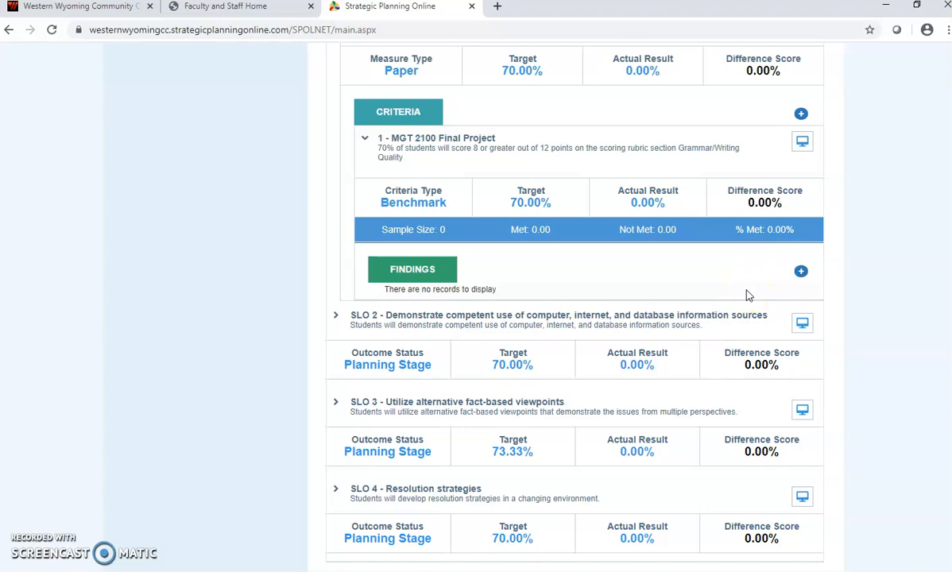
scroll(747, 296, "up", 6)
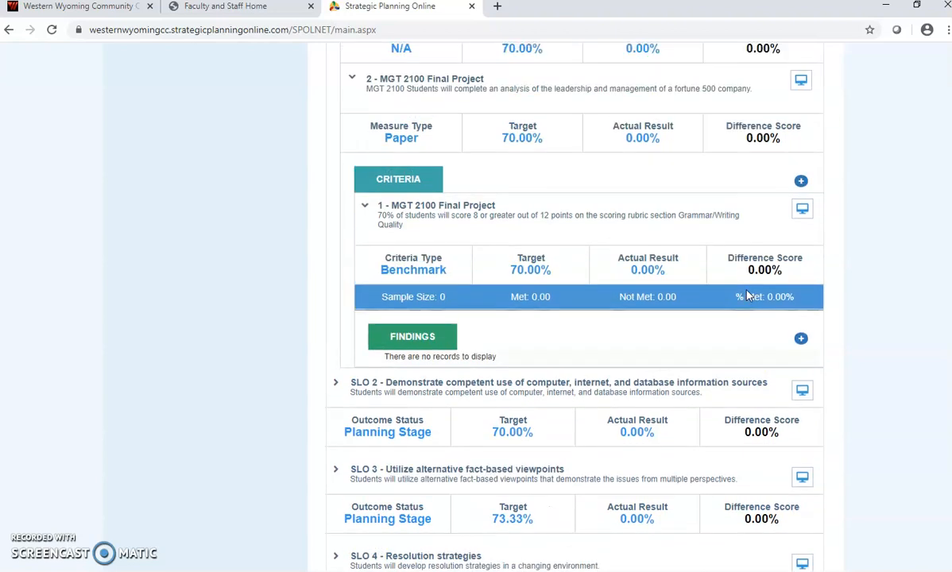
scroll(747, 295, "up", 3)
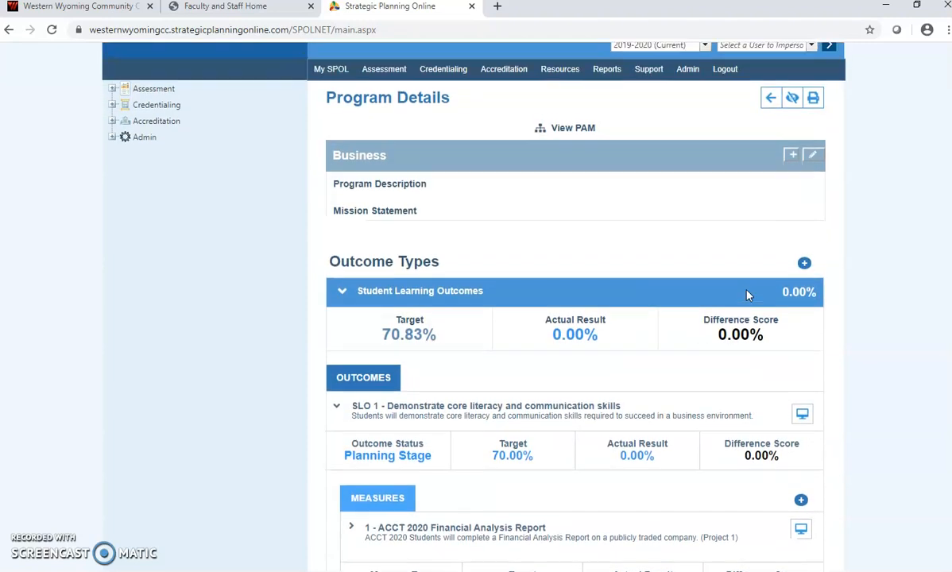